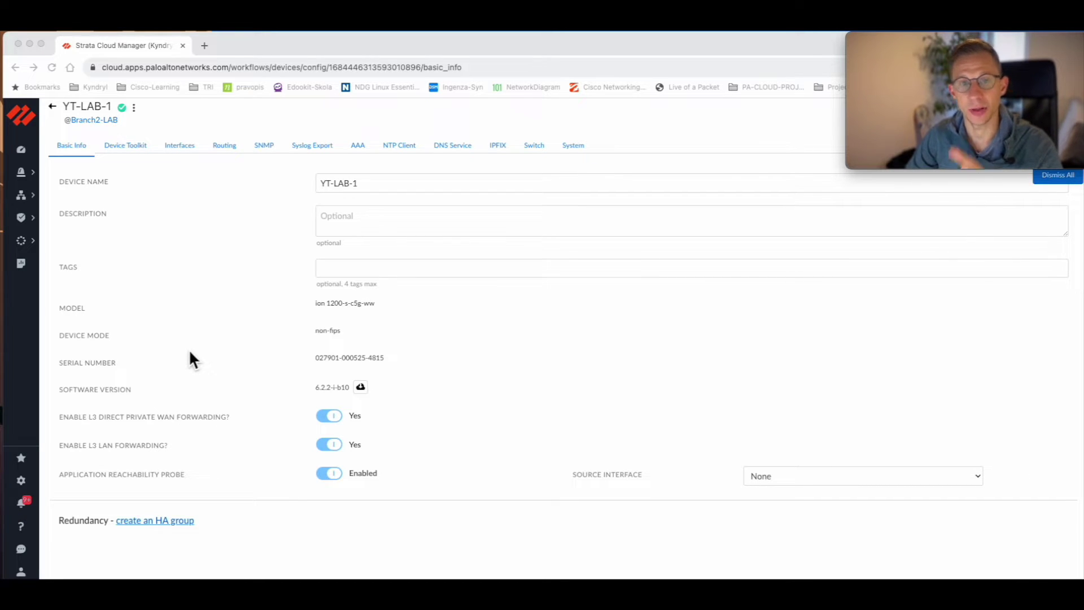
Browse the Workflows menu and expand the Prisma SD-WAN setup workflows.
click(29, 242)
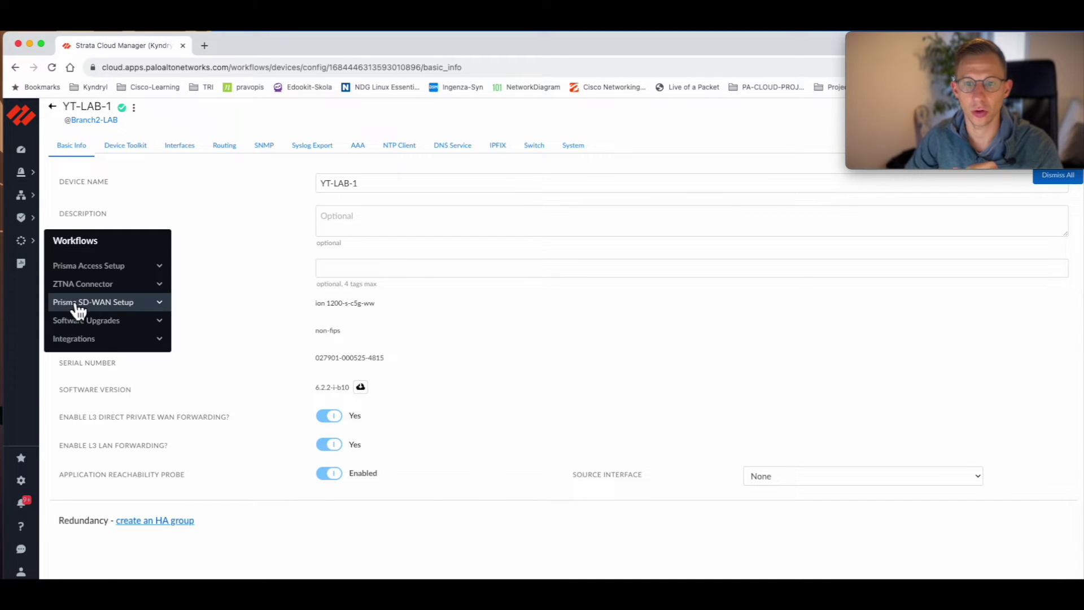
click(113, 308)
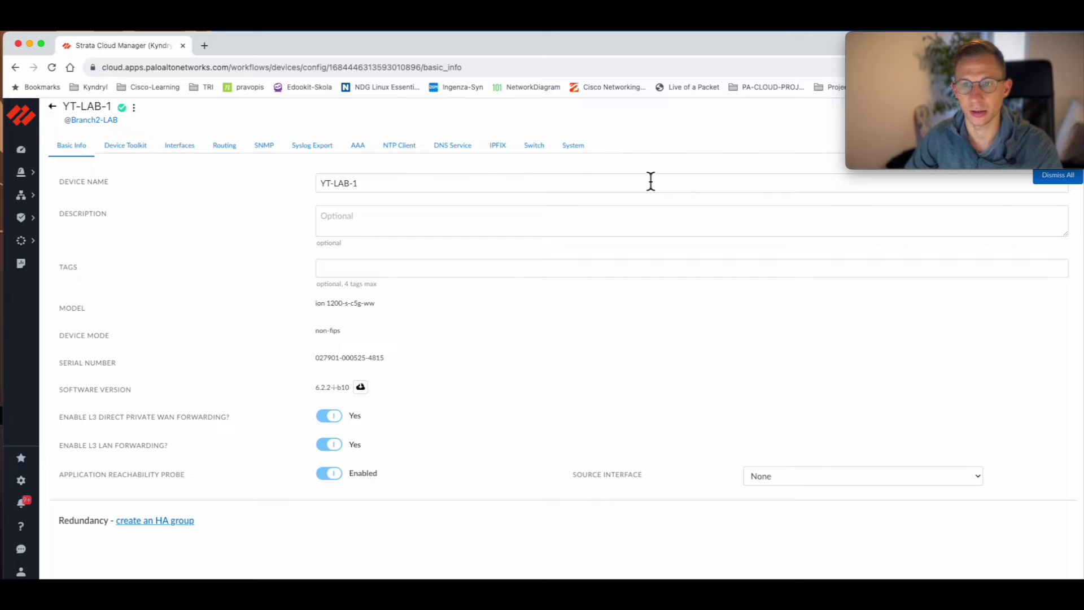
Start a Remote Sessions CLI connection to YT-LAB-1 from its device action menu.
click(134, 108)
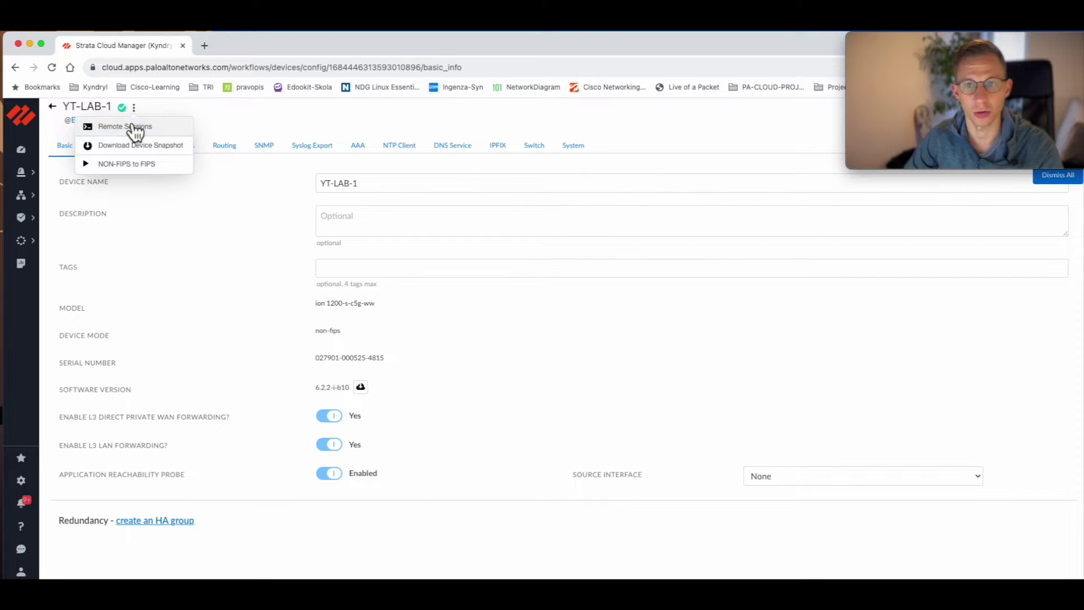
click(134, 127)
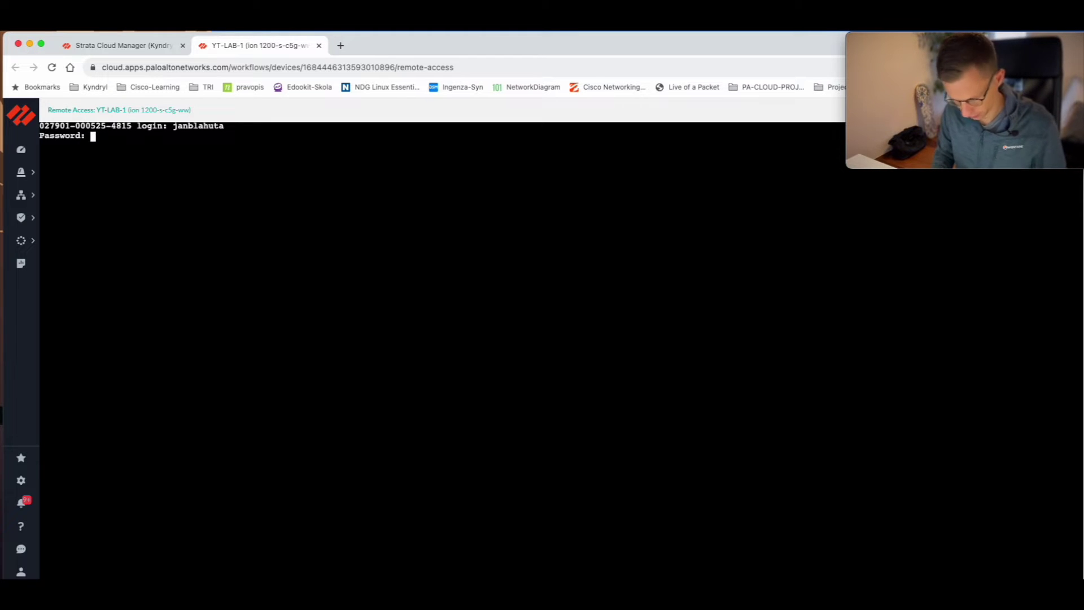
Submit the password and bring up fresh YT-LAB-1# prompts in the remote shell.
key(Return)
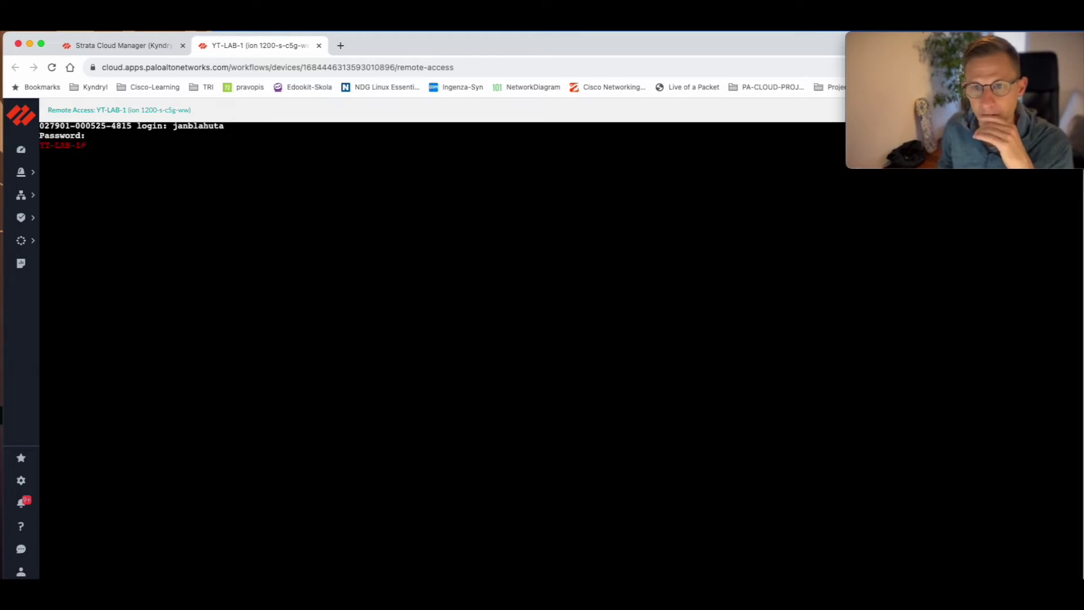
key(Return)
key(Return)
key(Return)
key(Return)
key(Return)
key(Return)
key(Return)
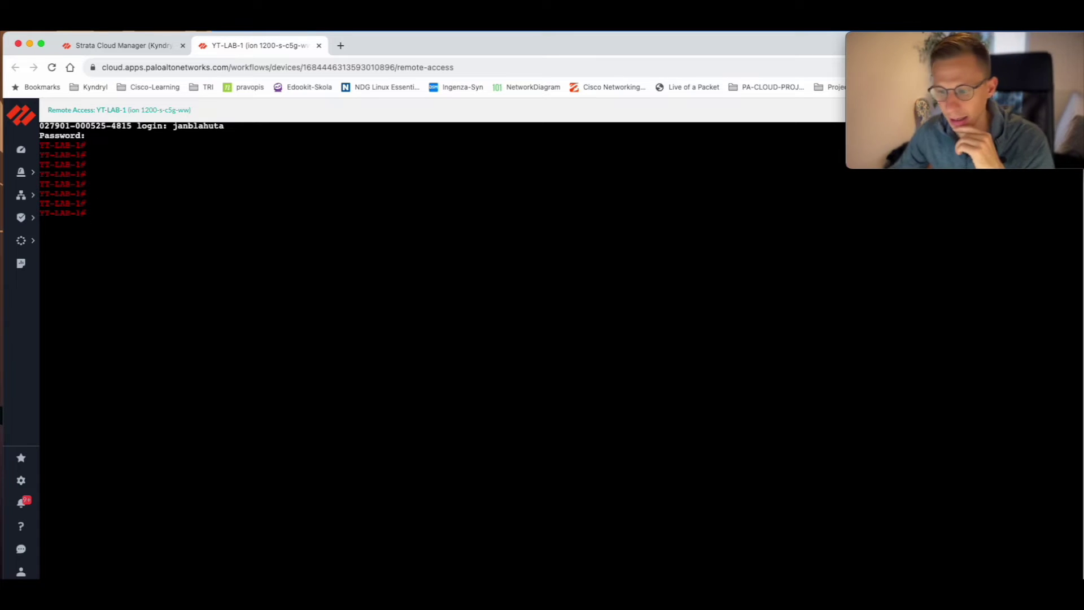
key(super+Tab)
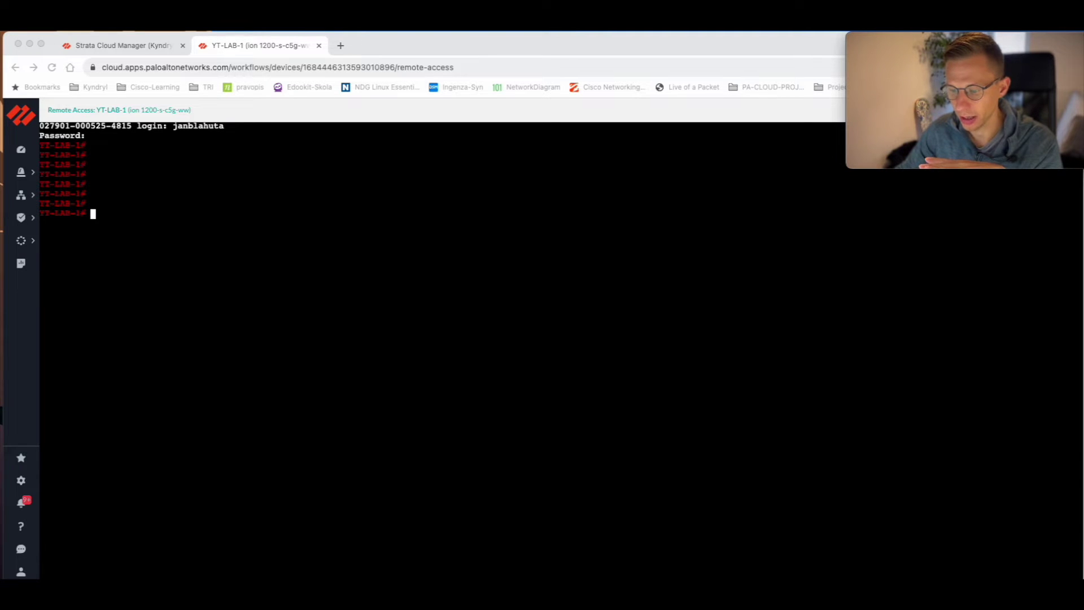
click(112, 218)
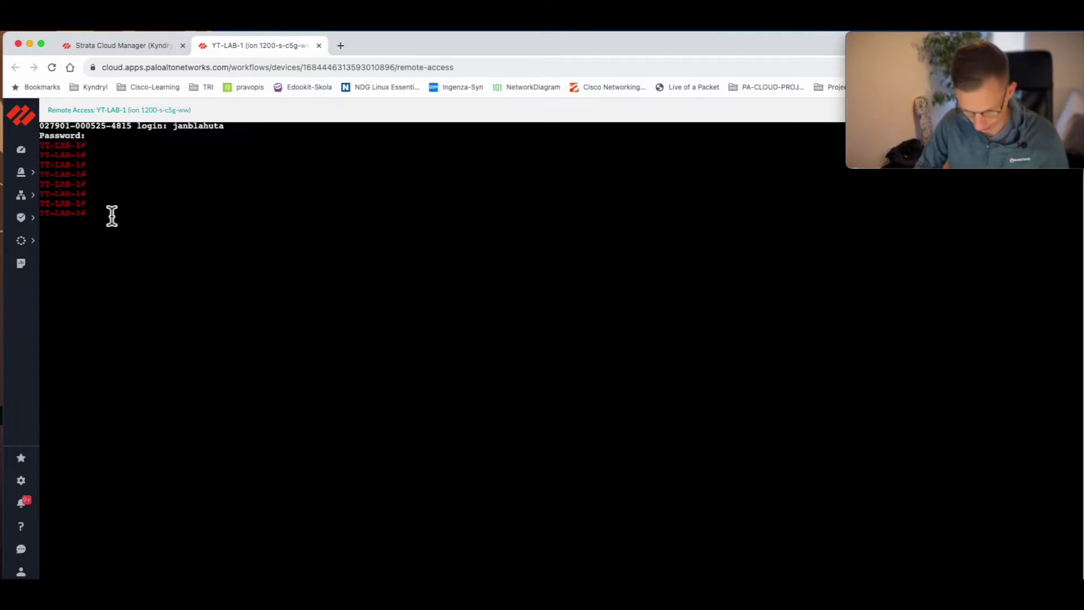
Run tcpdump any args=" host 8.8.8.8" show on YT-LAB-1.
text(tcpdump any args=" host 8.8.8.8" show)
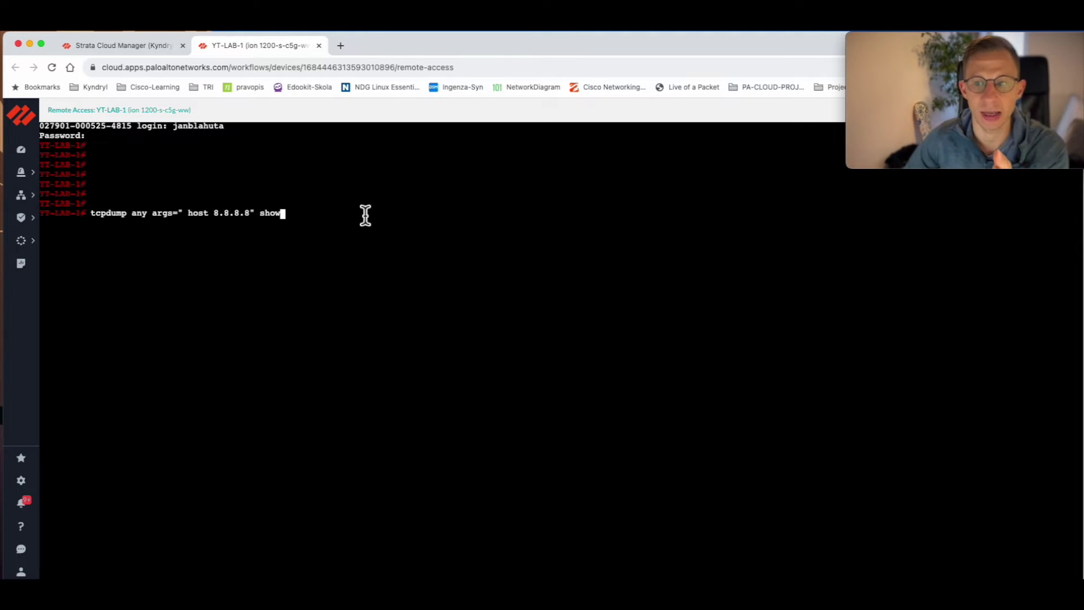
key(Return)
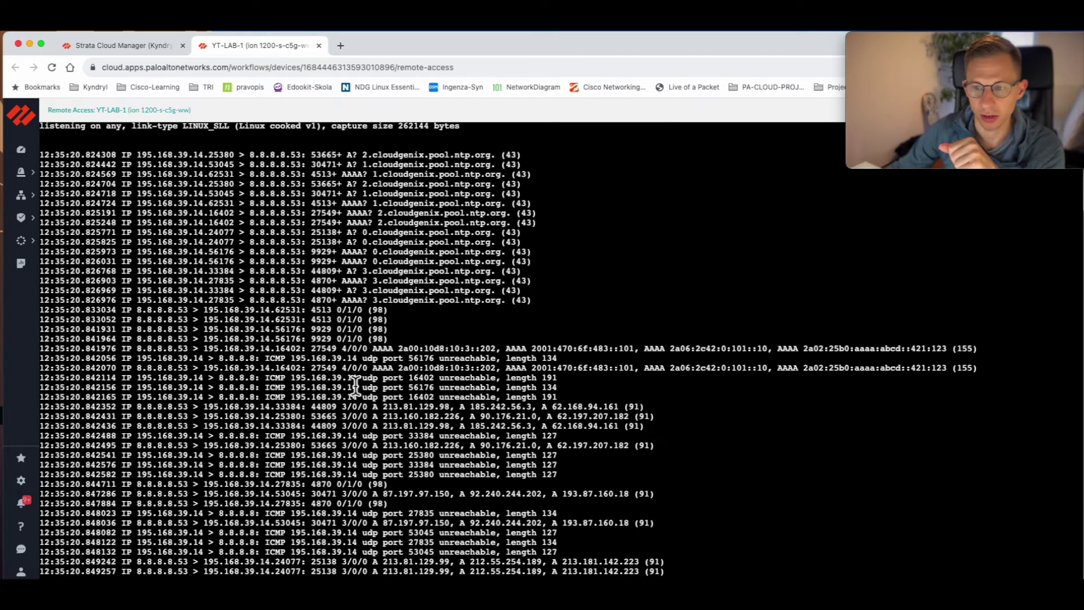
Review the ICMP port-unreachable lines, then stop the capture with Ctrl+C after 50 packets.
scroll(386, 348, up, 3)
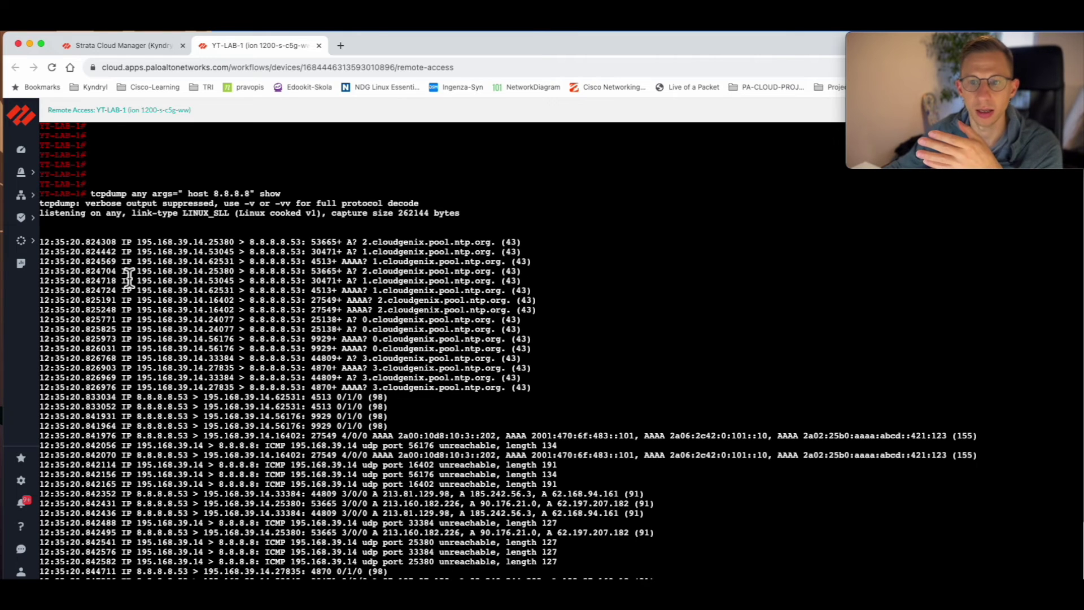
scroll(164, 288, down, 2)
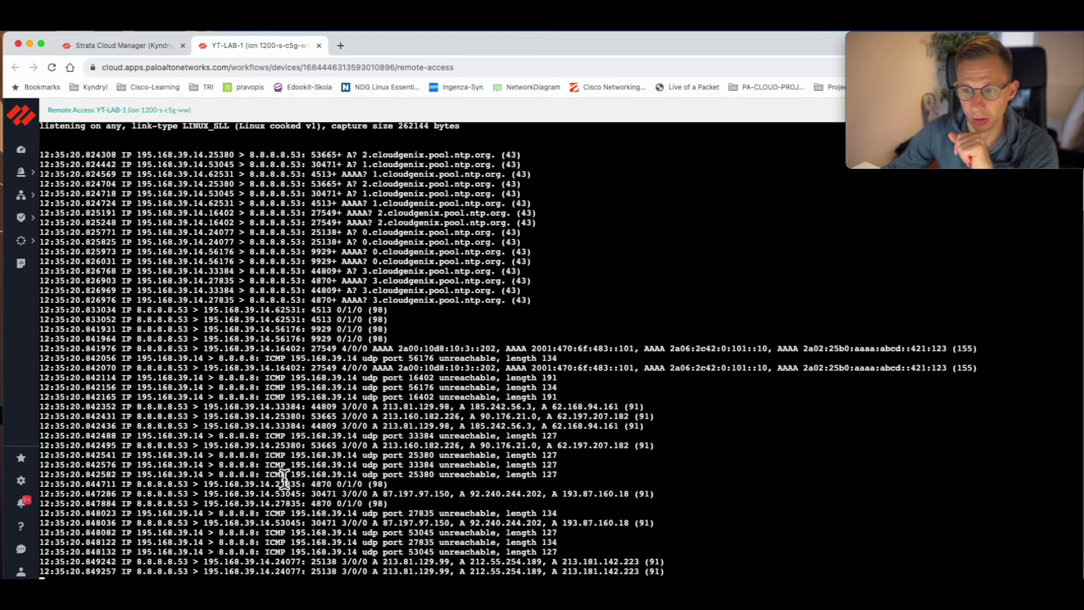
drag(265, 455, 305, 474)
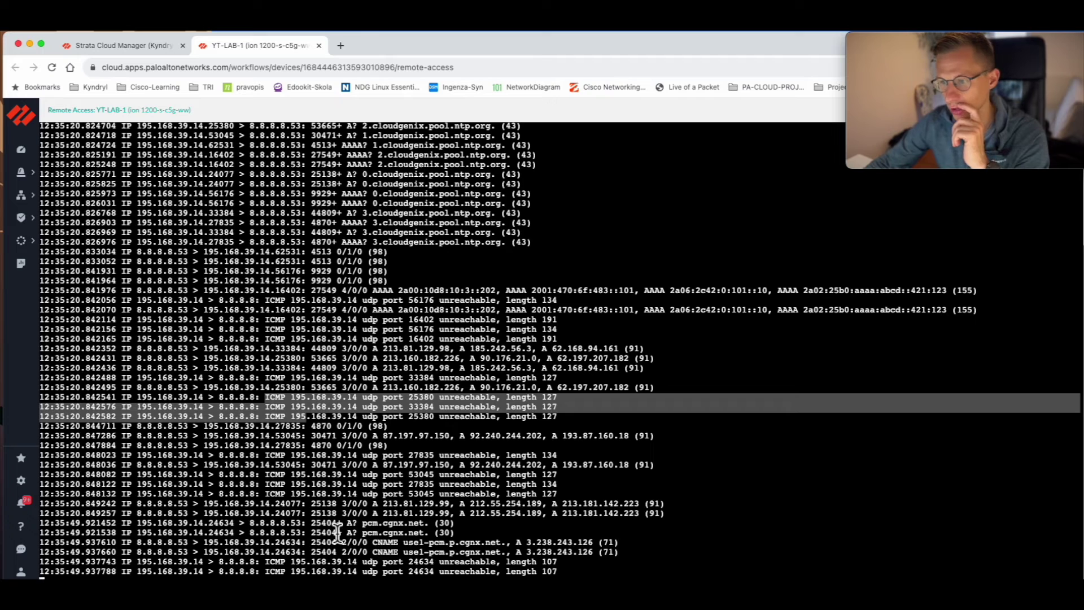
click(110, 578)
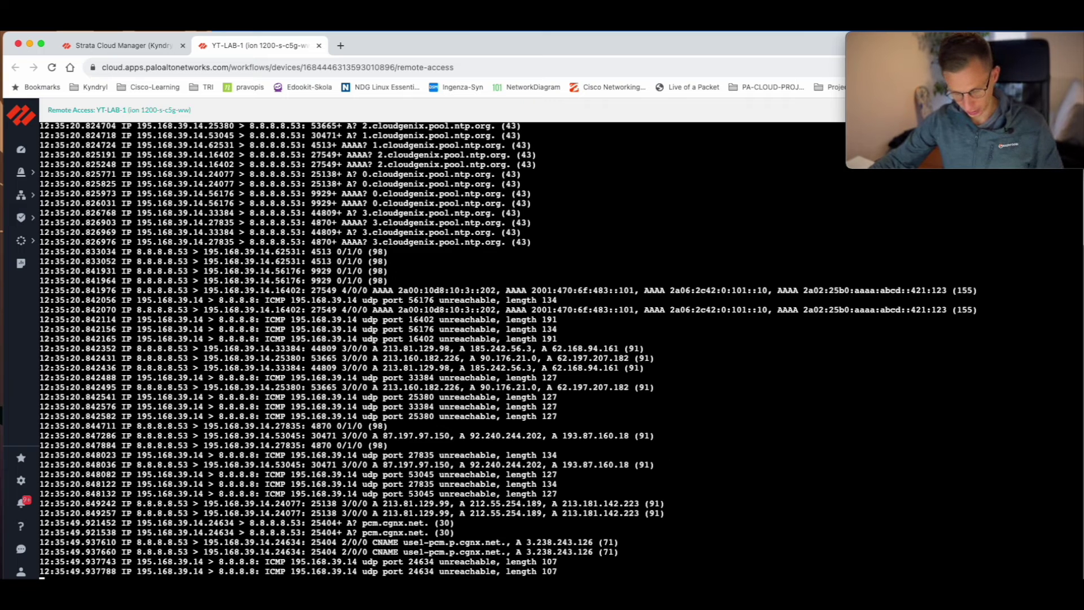
key(ctrl+c)
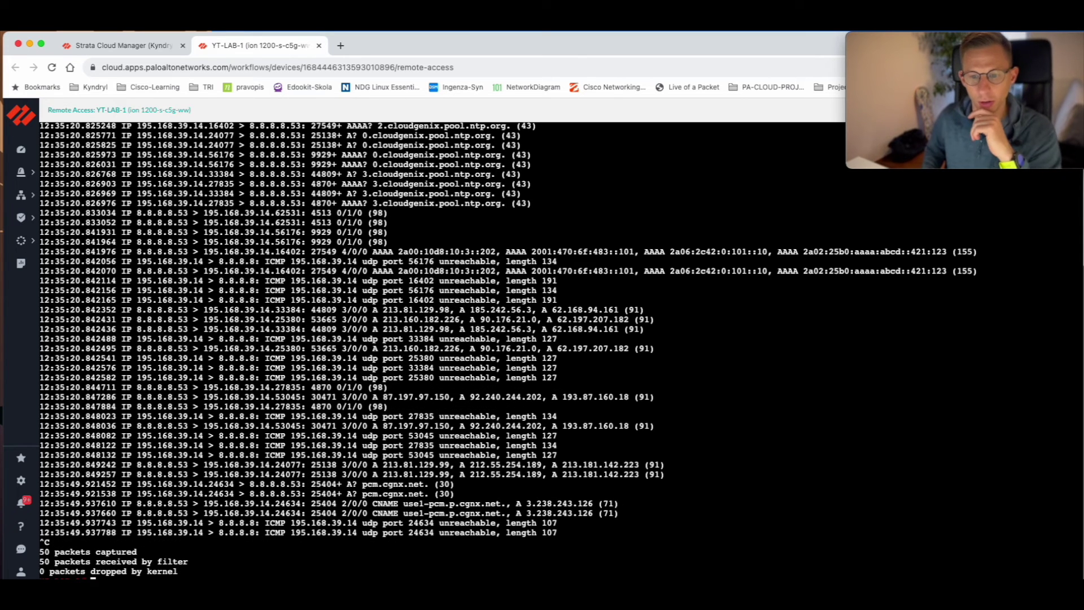
key(Return)
key(Return)
key(Return)
key(Return)
key(Return)
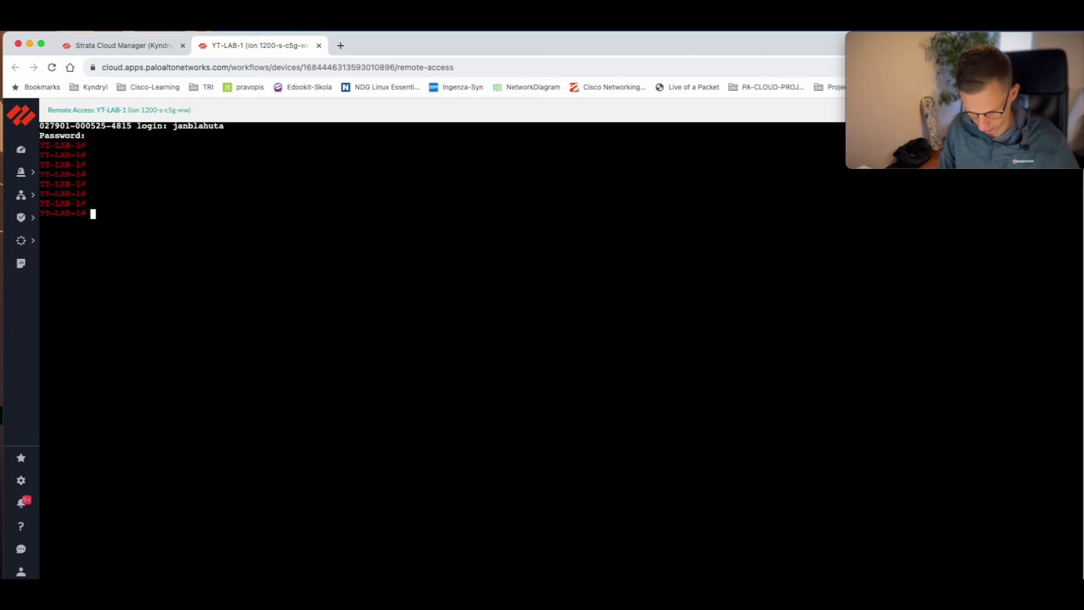
Begin a tcpdump command, list the capturable interfaces, and pick interface 1.
text(tc)
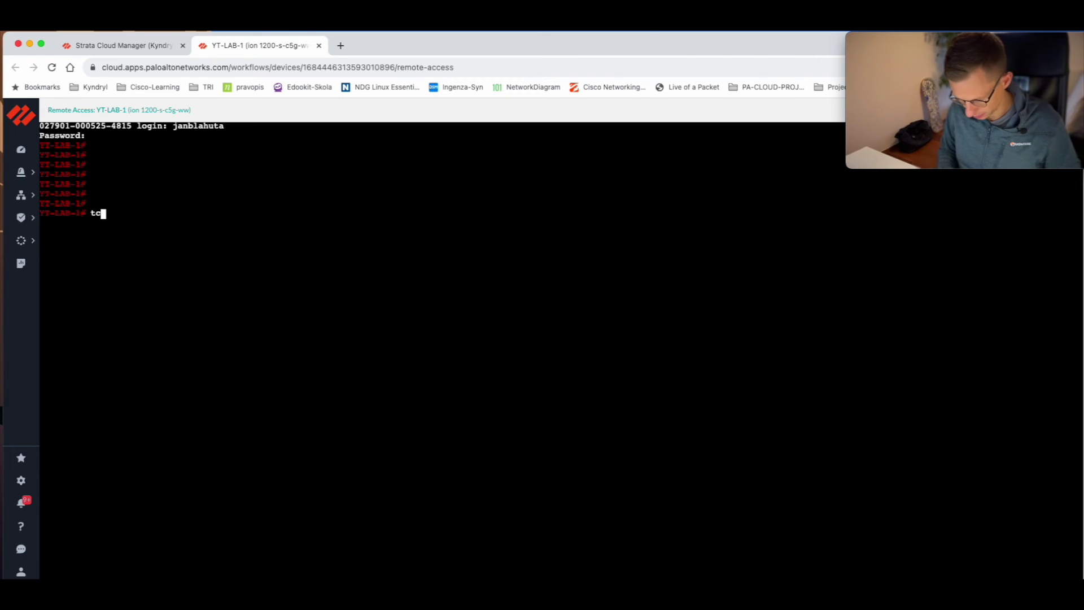
text(pdump)
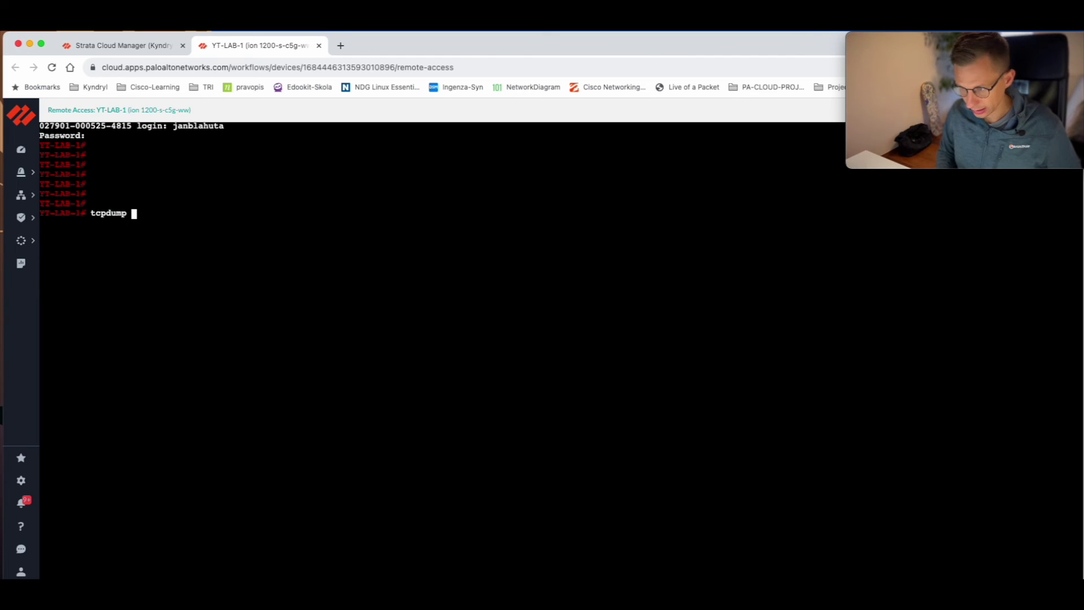
key(Tab)
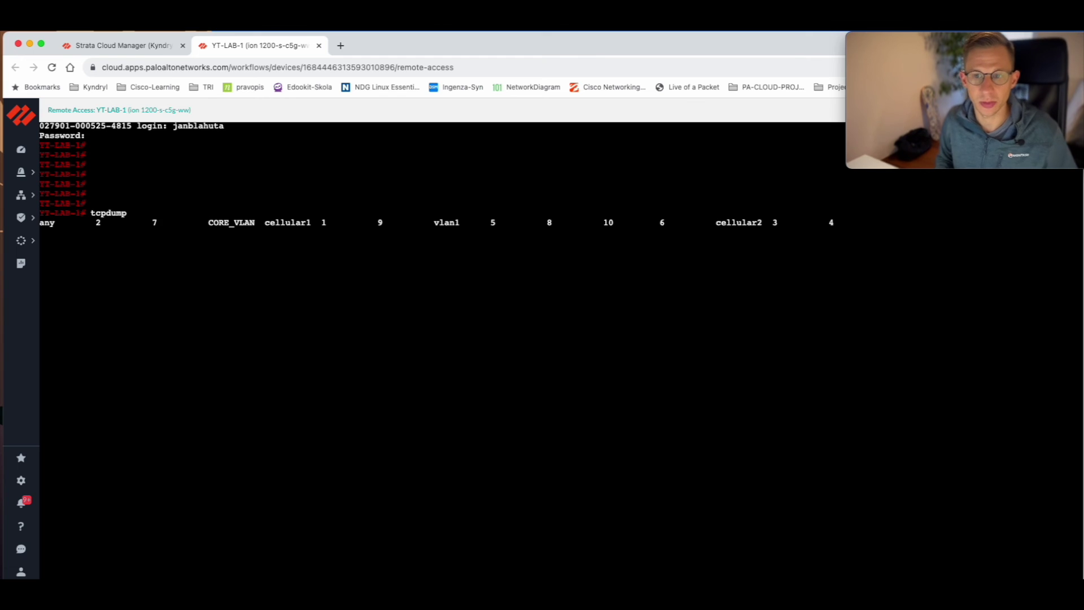
text(1)
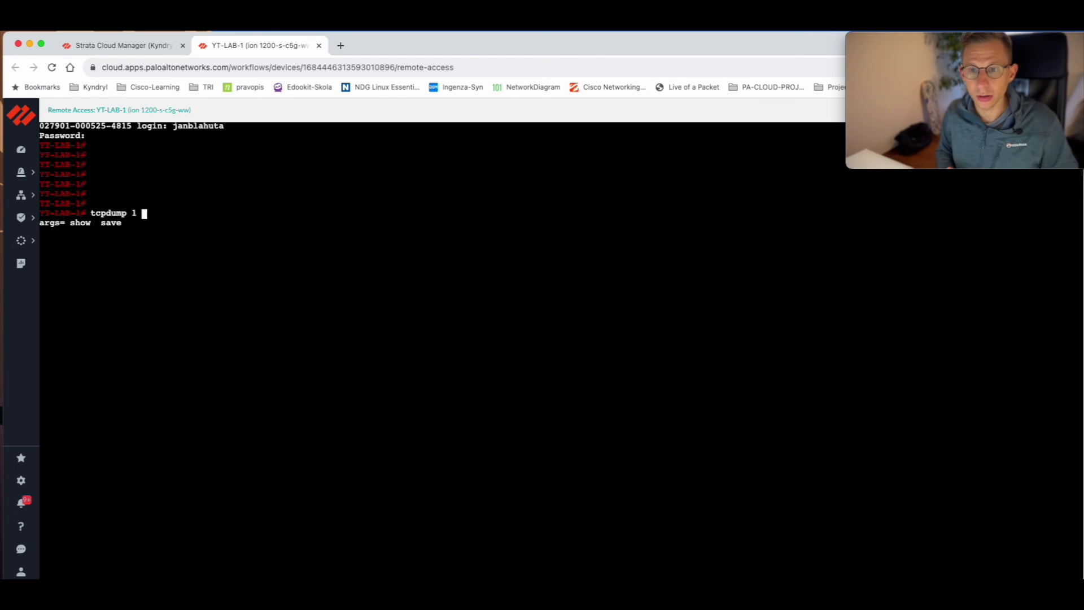
Complete the interface 1 command with args=" host 8.8.8.8" show and run it.
text(args=" host 8.8.8.8" show)
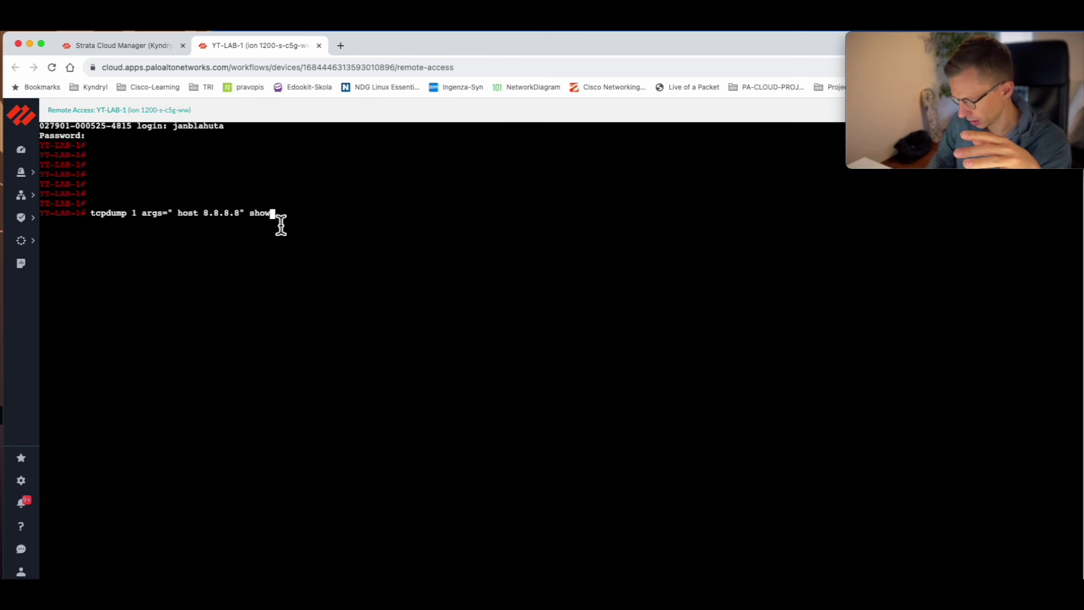
key(Return)
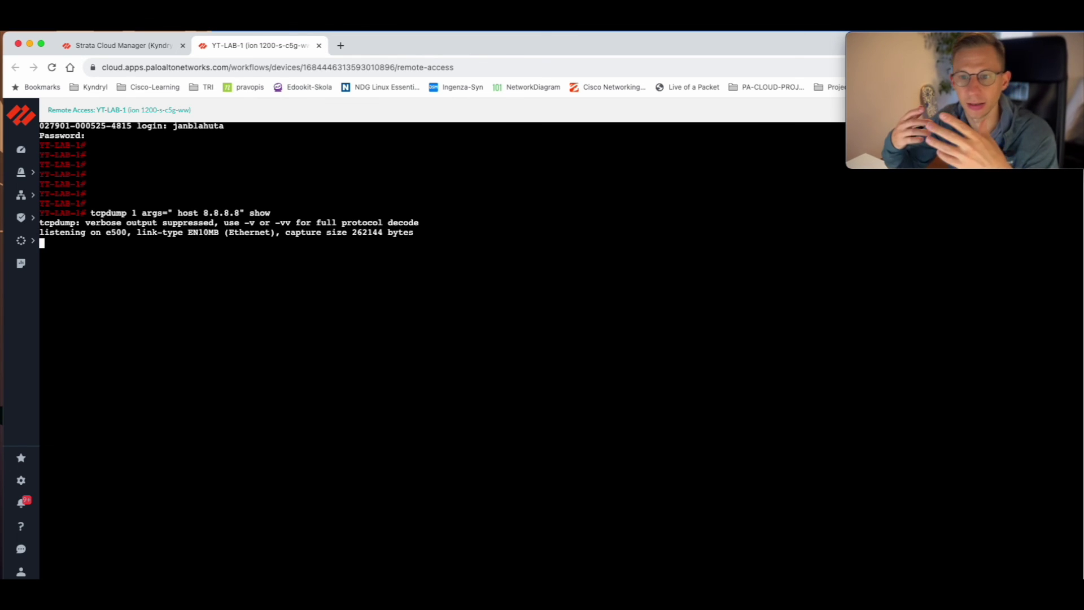